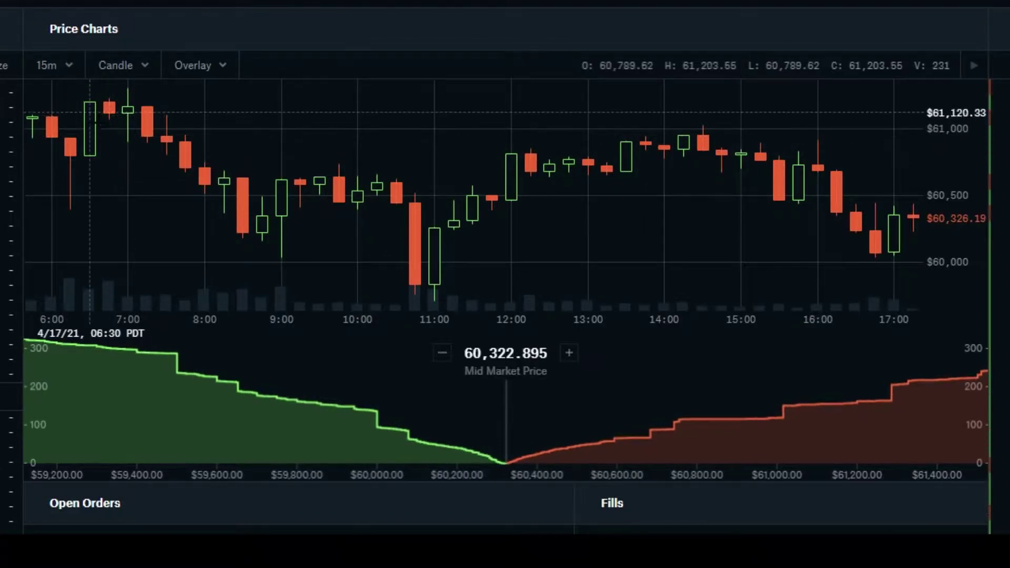
# Set the price chart's candle interval to 1h and adjust the time range it displays
pyautogui.click(73, 73)
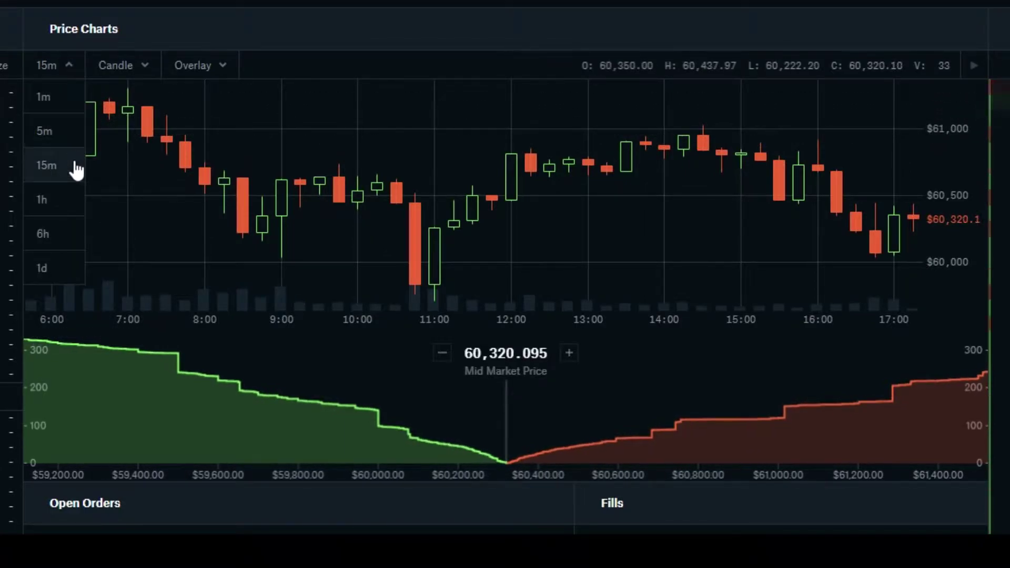
pyautogui.click(73, 205)
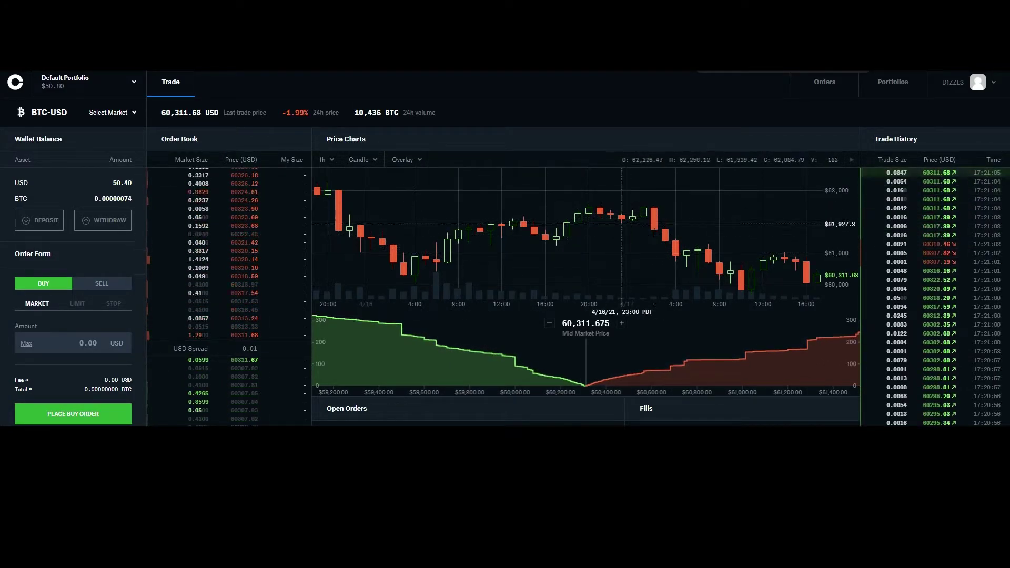
pyautogui.scroll(-5, 753, 247)
pyautogui.scroll(3, 685, 243)
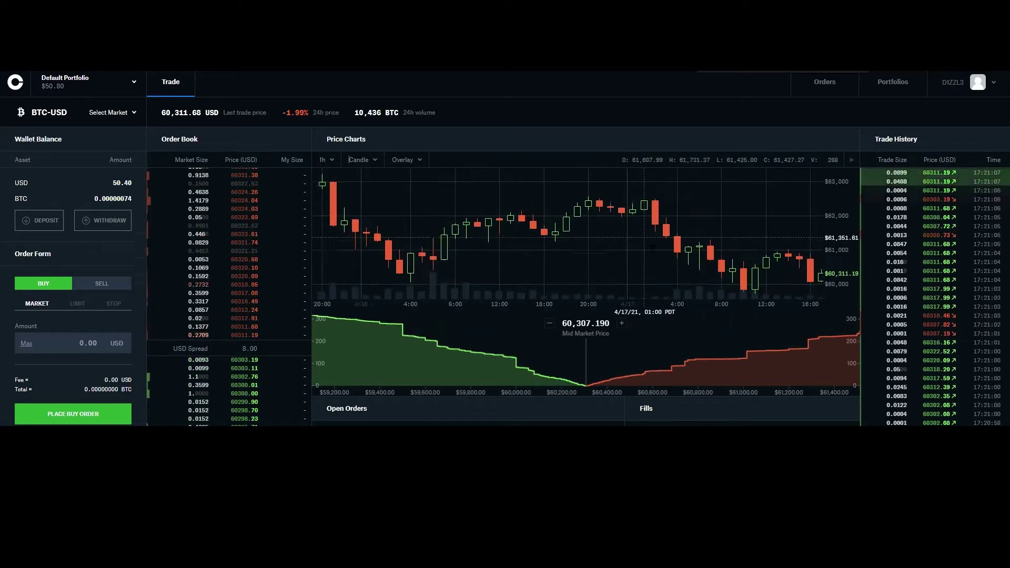
pyautogui.scroll(4, 643, 238)
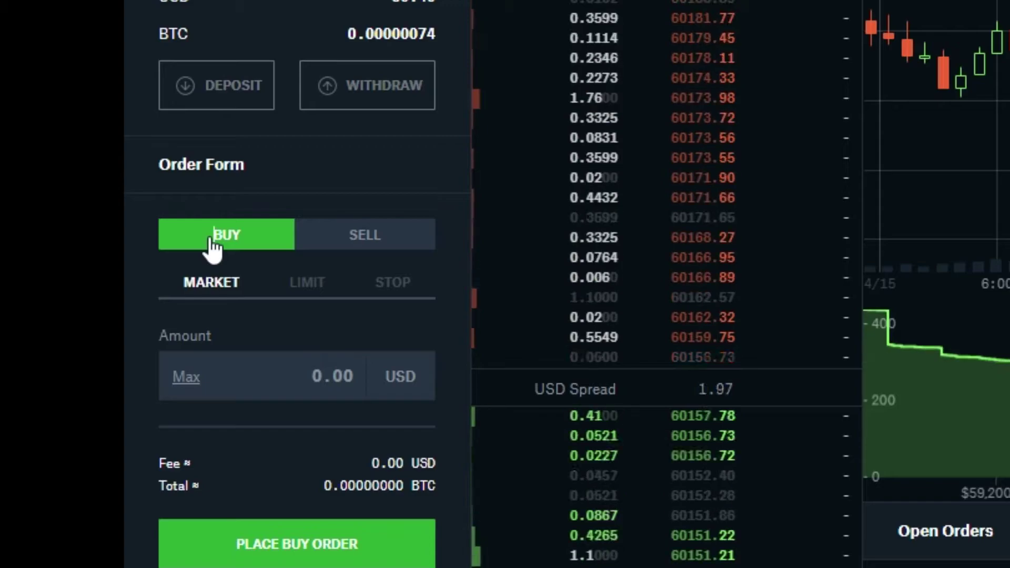
# Fill in a market buy order with an amount of 50 USD
pyautogui.click(354, 241)
pyautogui.click(258, 246)
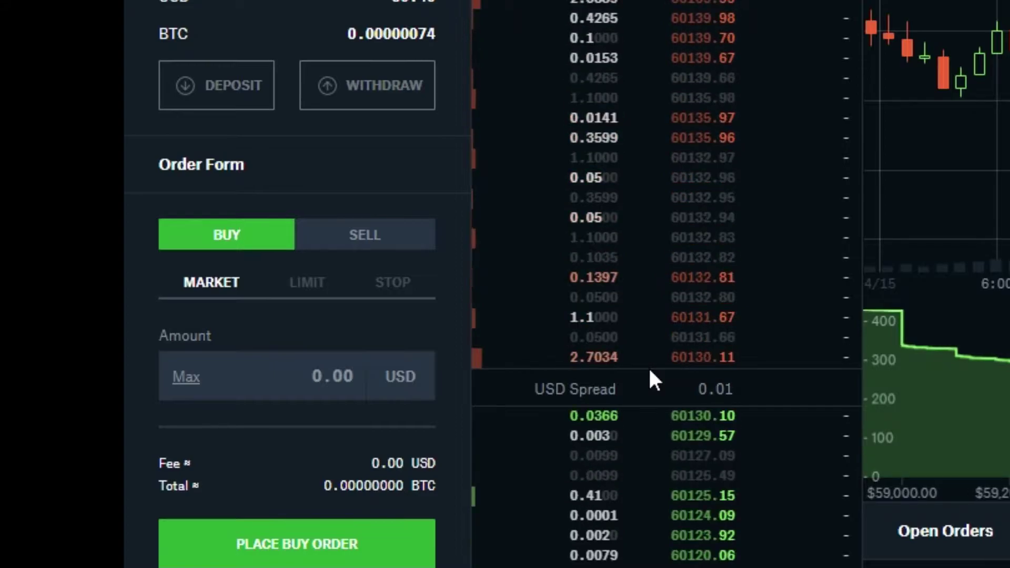
pyautogui.click(305, 379)
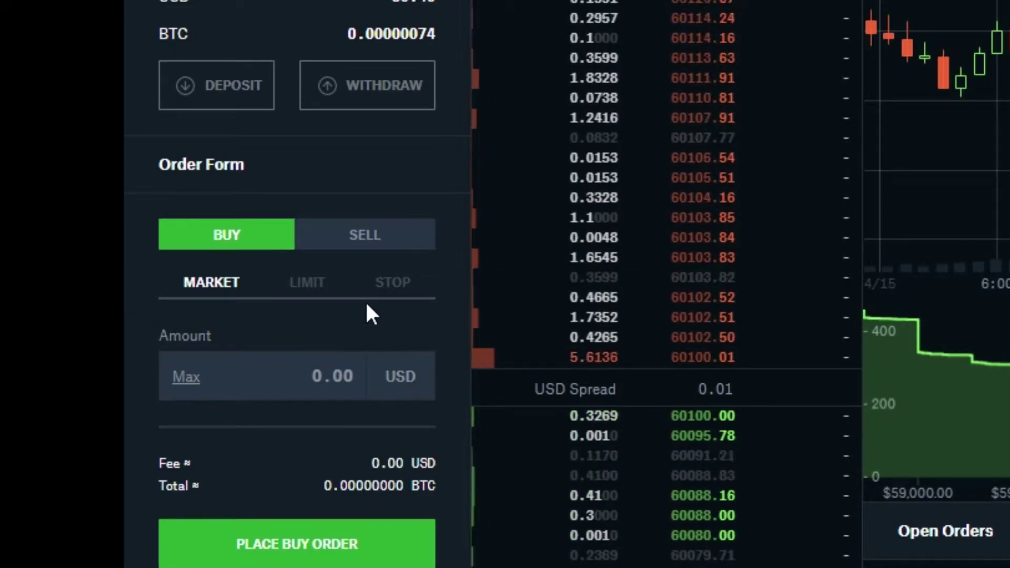
pyautogui.write('50')
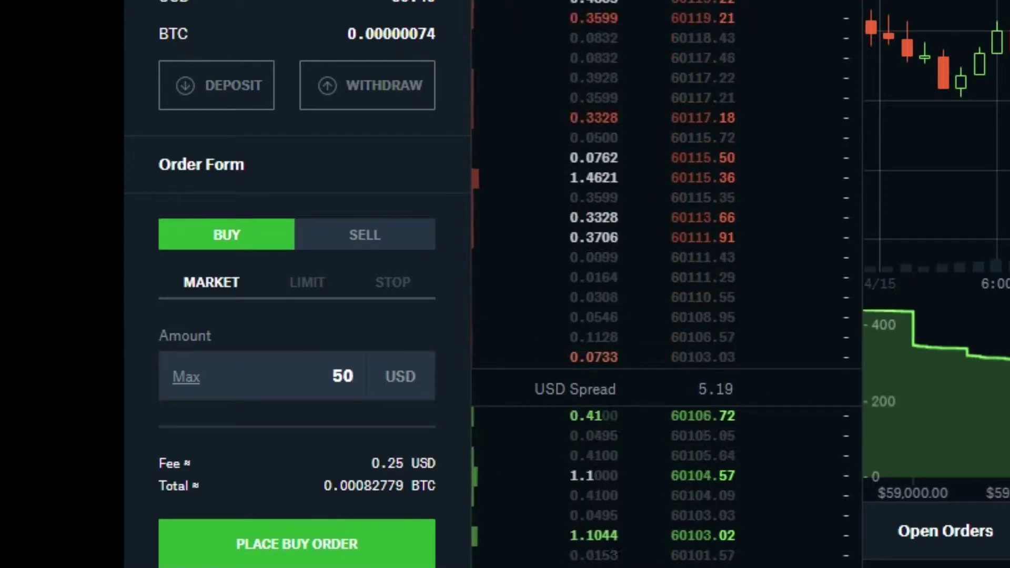
# Change the buy order to a limit order and set its limit price to 59000 USD
pyautogui.click(307, 283)
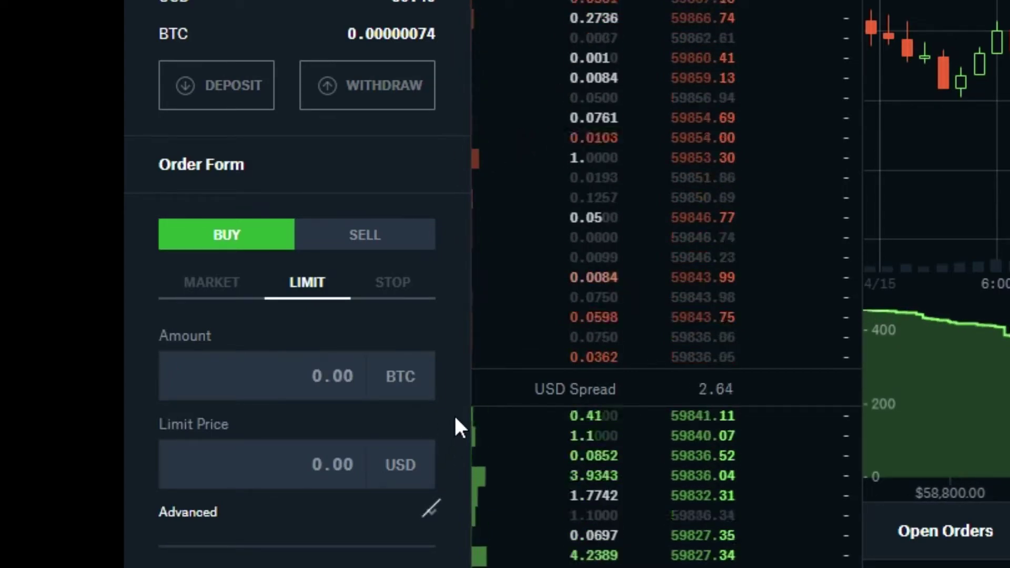
pyautogui.click(220, 284)
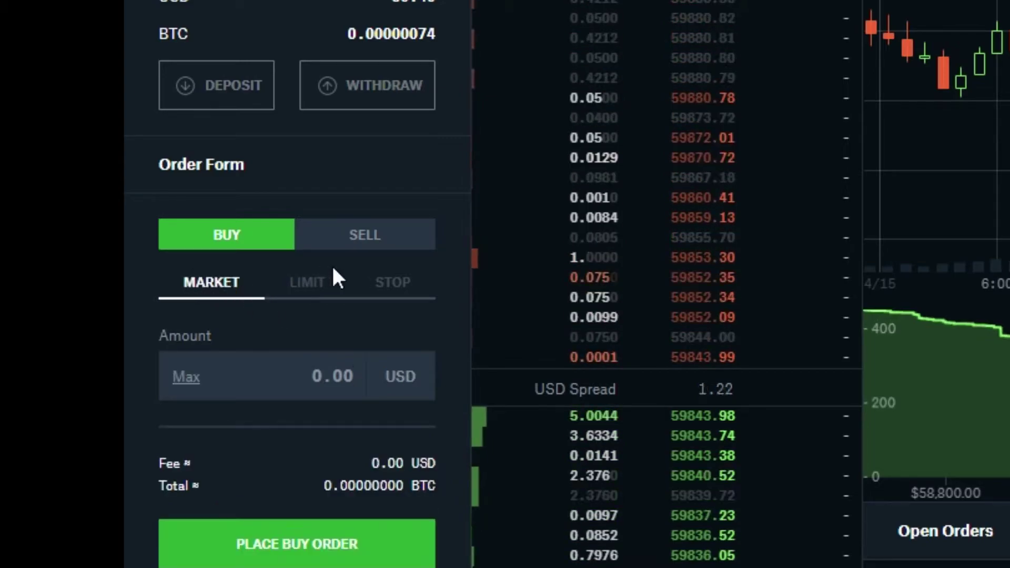
pyautogui.click(333, 286)
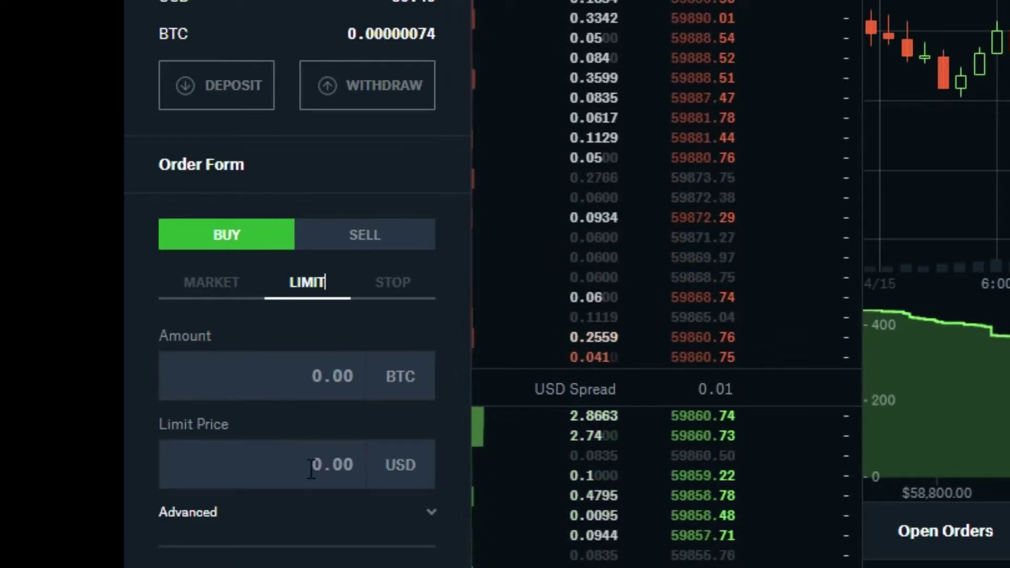
pyautogui.click(379, 453)
pyautogui.write('5')
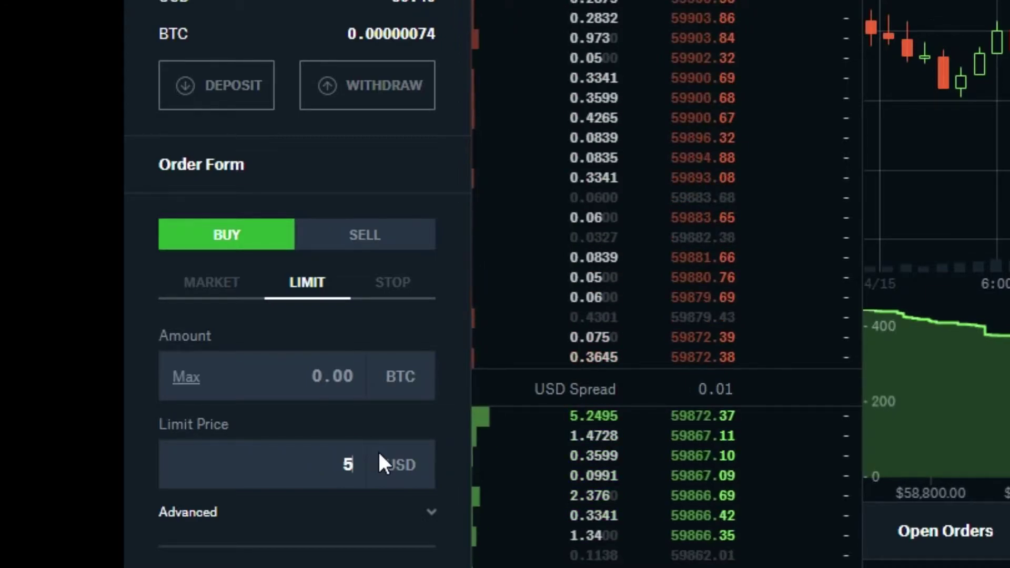
pyautogui.write('9000')
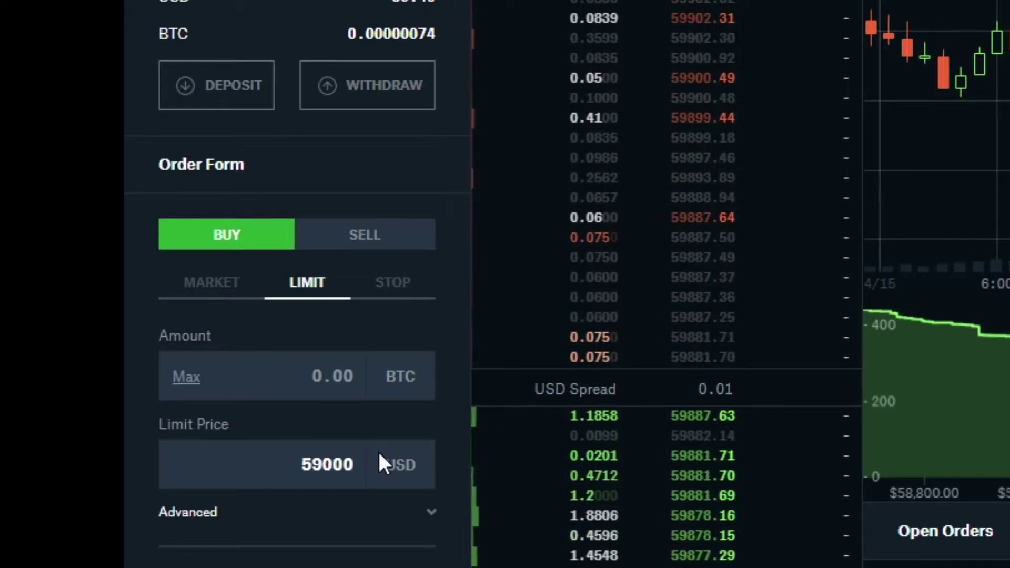
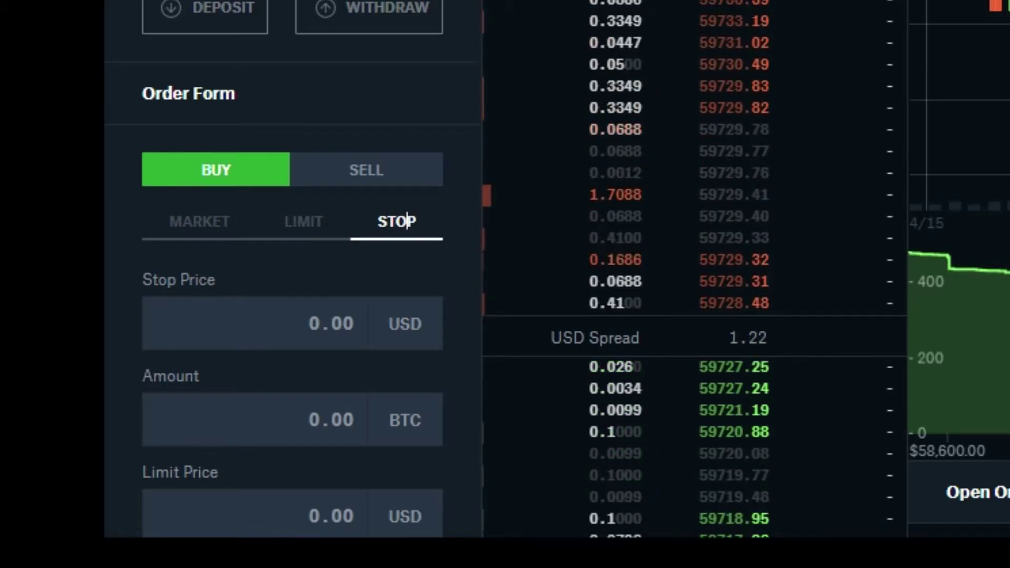
# Fill in the stop buy order with stop price 58000 USD, amount .008 BTC and limit price 57900 USD
pyautogui.click(310, 342)
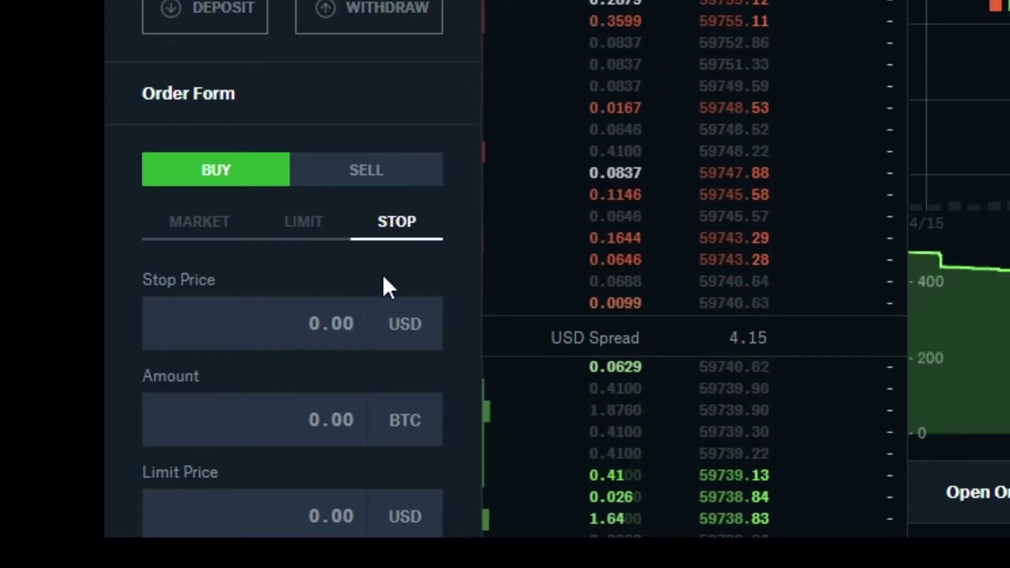
pyautogui.write('58000')
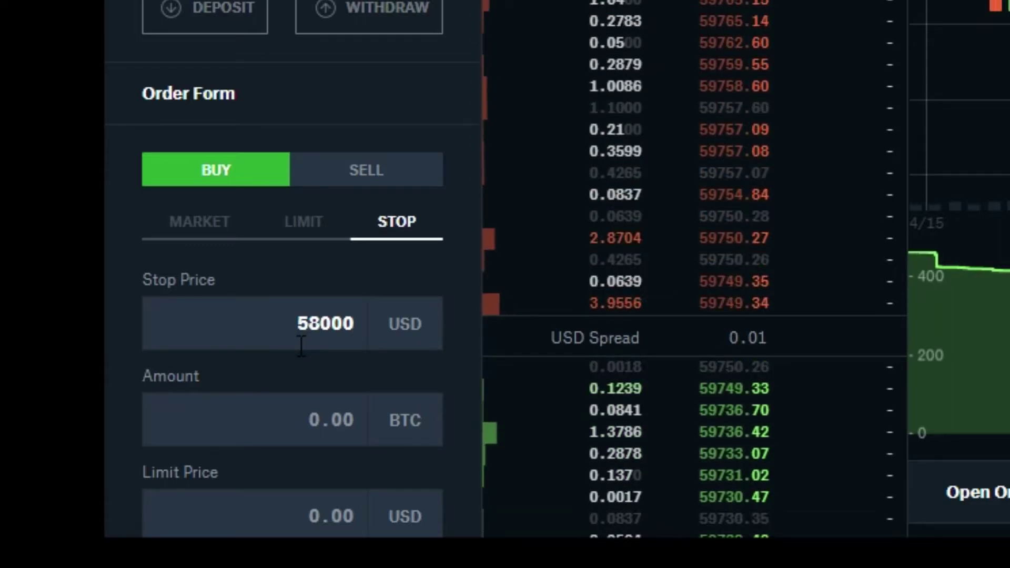
pyautogui.click(300, 437)
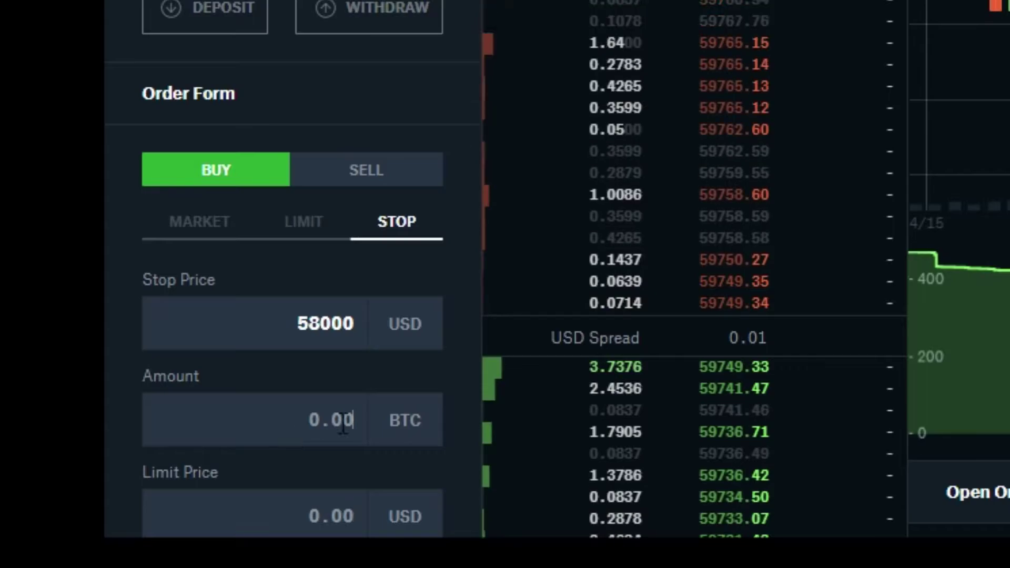
pyautogui.write('.008')
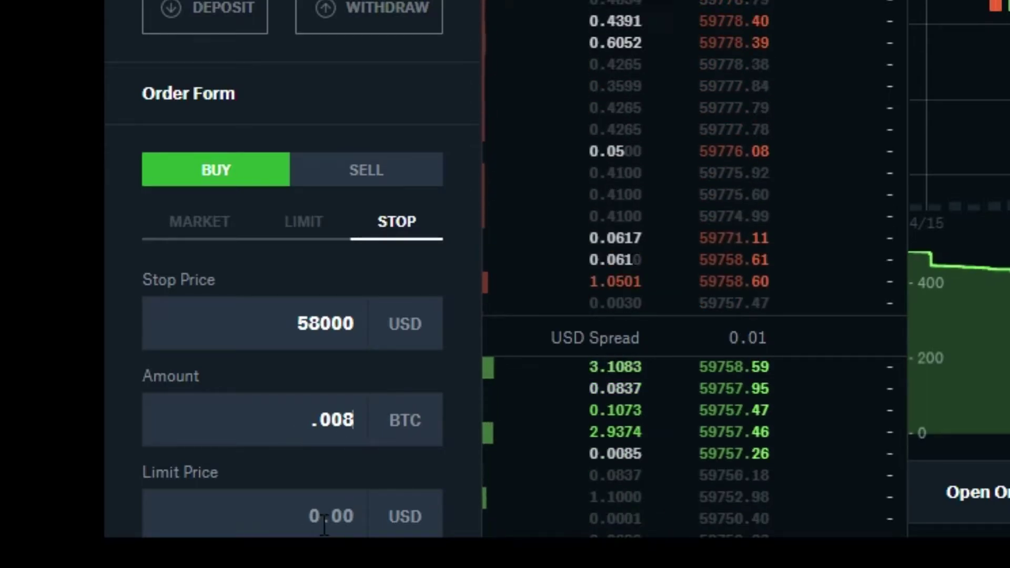
pyautogui.click(362, 521)
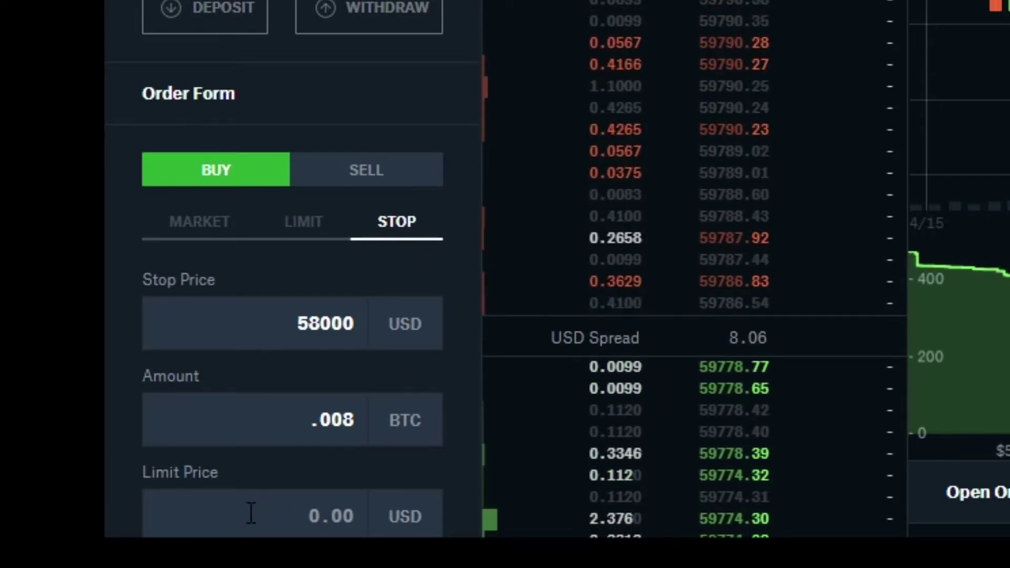
pyautogui.write('57900')
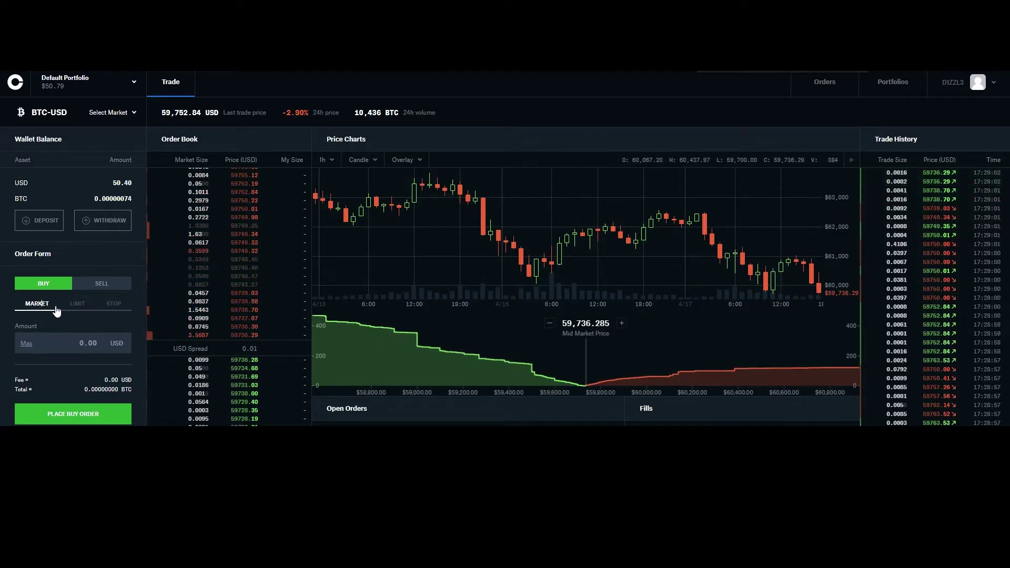
# Fill in a limit sell order at 65000 USD for the maximum available BTC amount
pyautogui.click(102, 285)
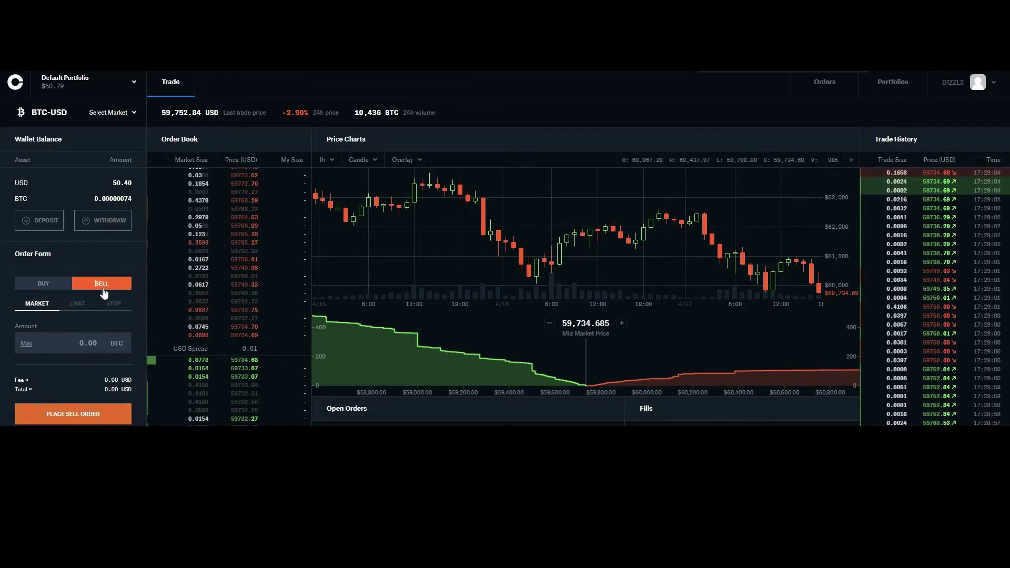
pyautogui.click(76, 307)
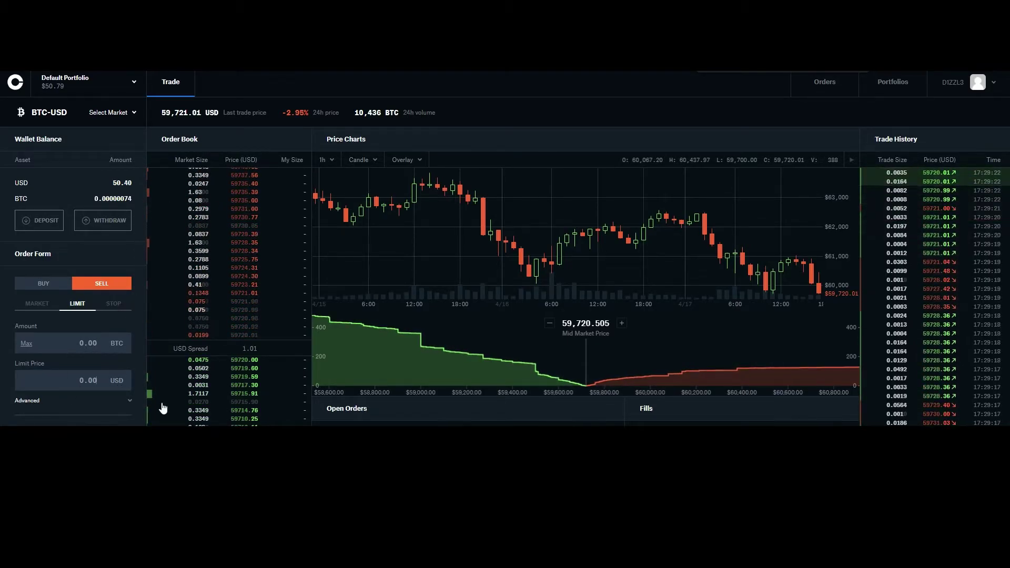
pyautogui.write('5000')
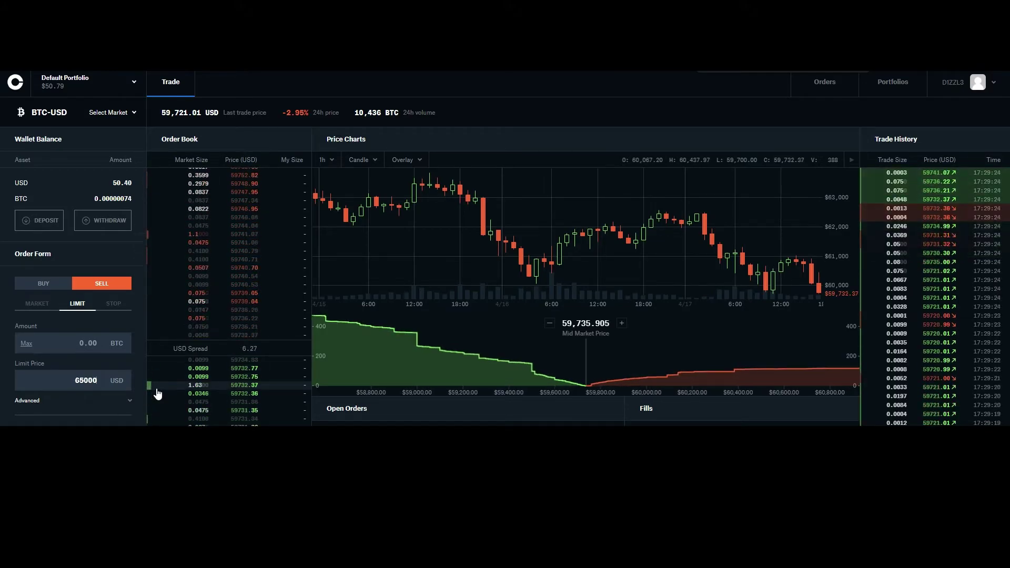
pyautogui.click(32, 343)
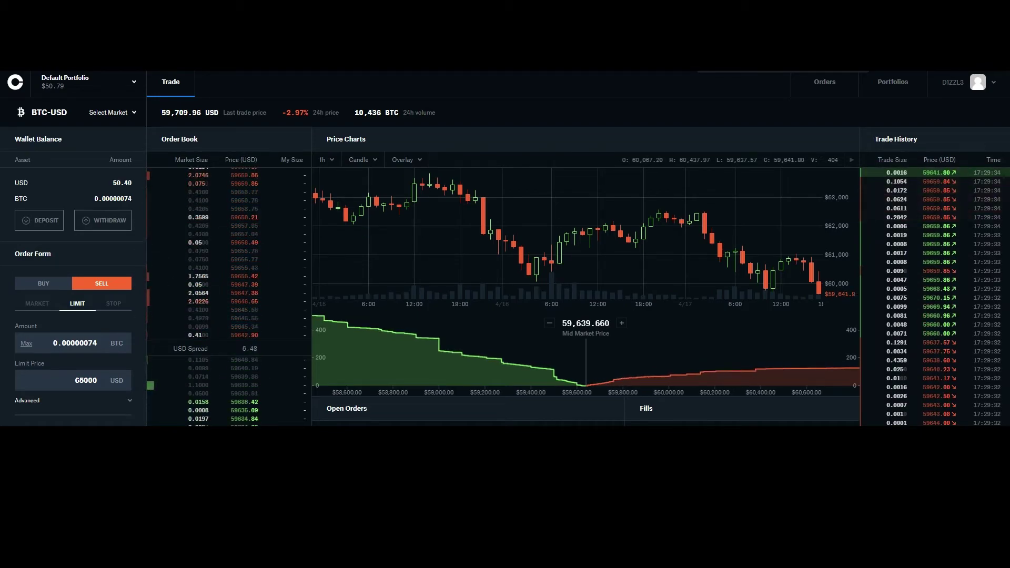
# Switch the order form back to a market buy order
pyautogui.click(43, 284)
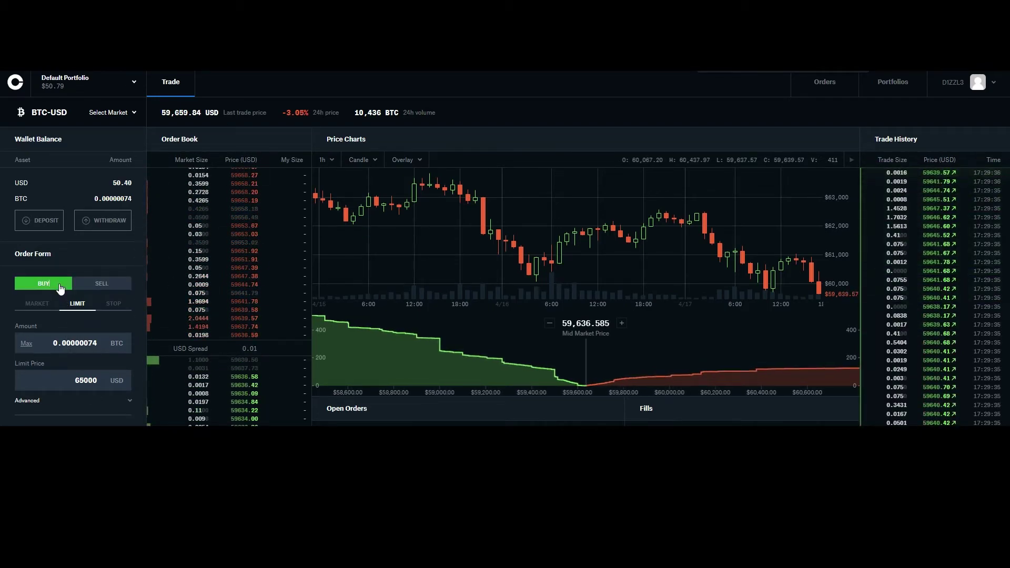
pyautogui.click(45, 305)
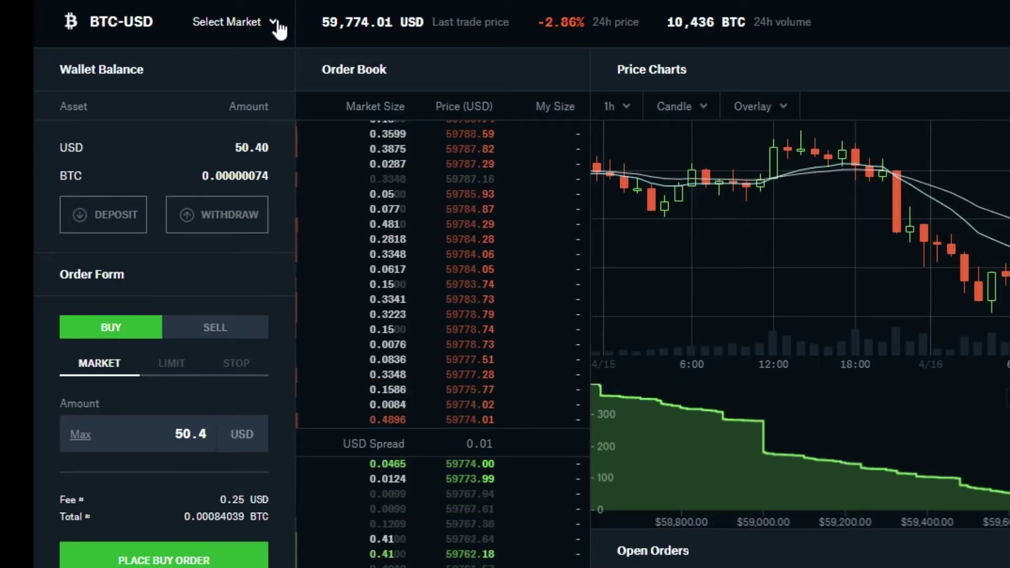
# Browse the available markets, search them for ltc and open the LTC-USD market
pyautogui.click(277, 24)
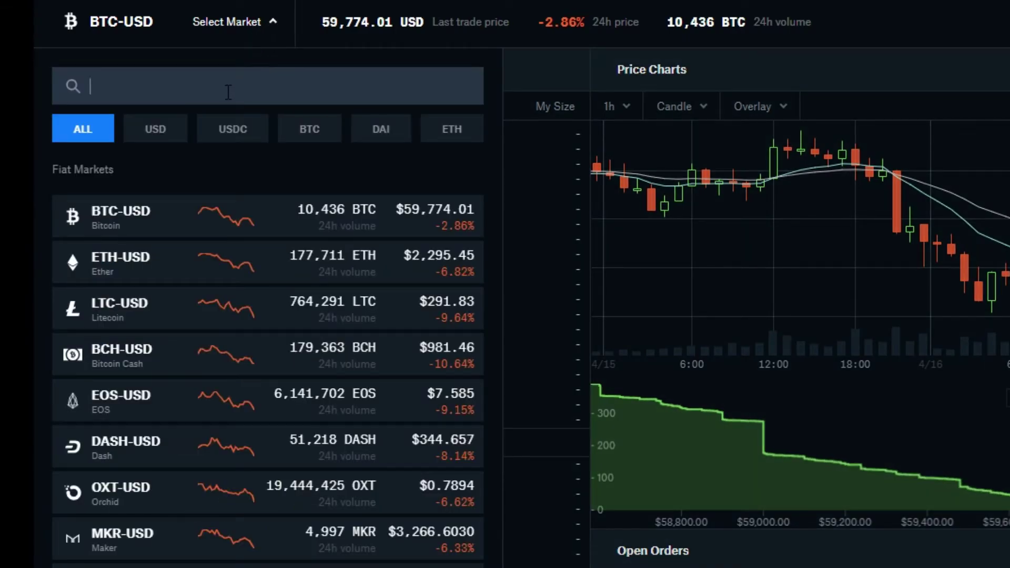
pyautogui.click(286, 24)
pyautogui.click(265, 26)
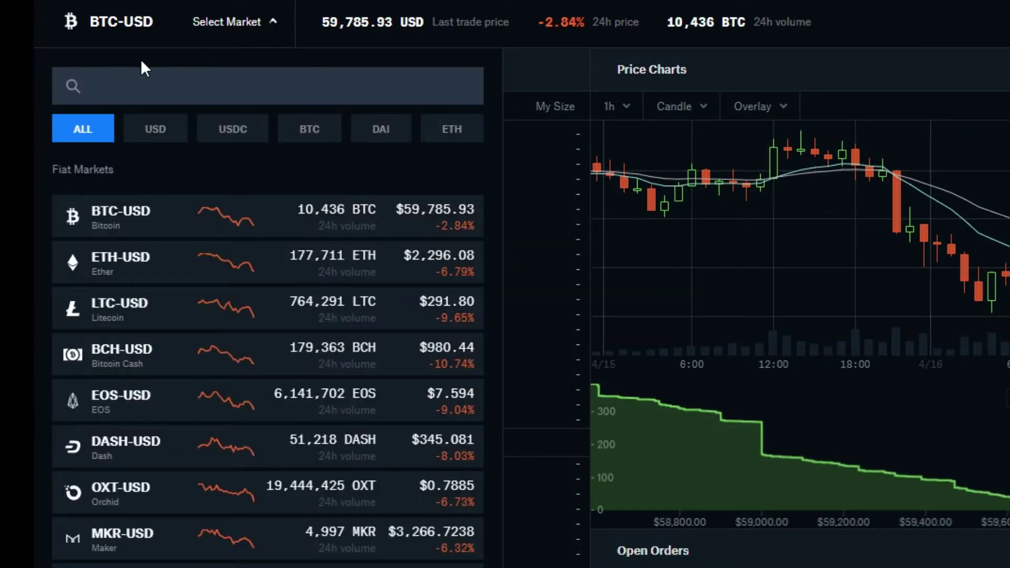
pyautogui.scroll(-12, 316, 447)
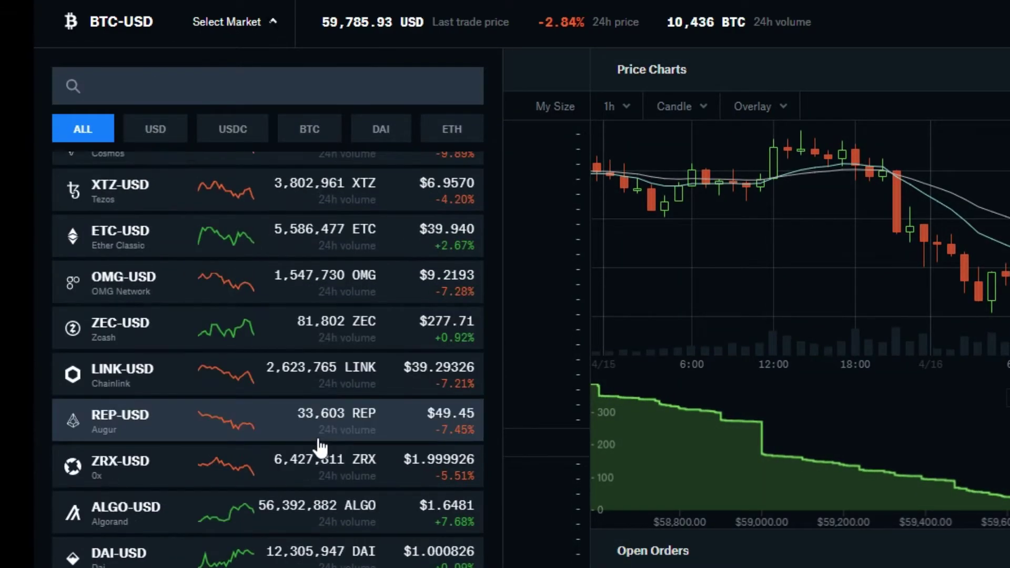
pyautogui.scroll(-15, 320, 447)
pyautogui.scroll(8, 322, 439)
pyautogui.scroll(15, 326, 421)
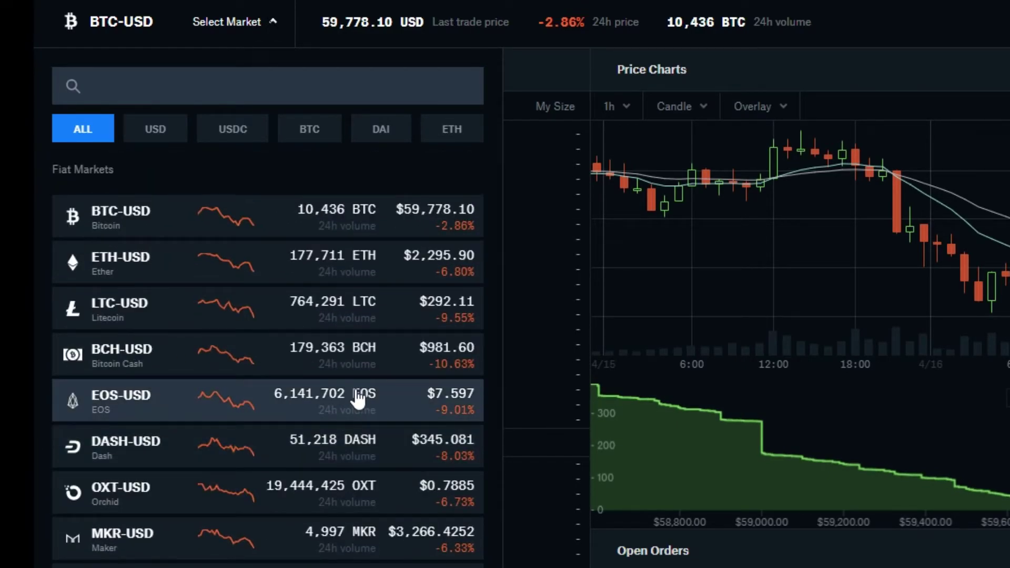
pyautogui.click(188, 99)
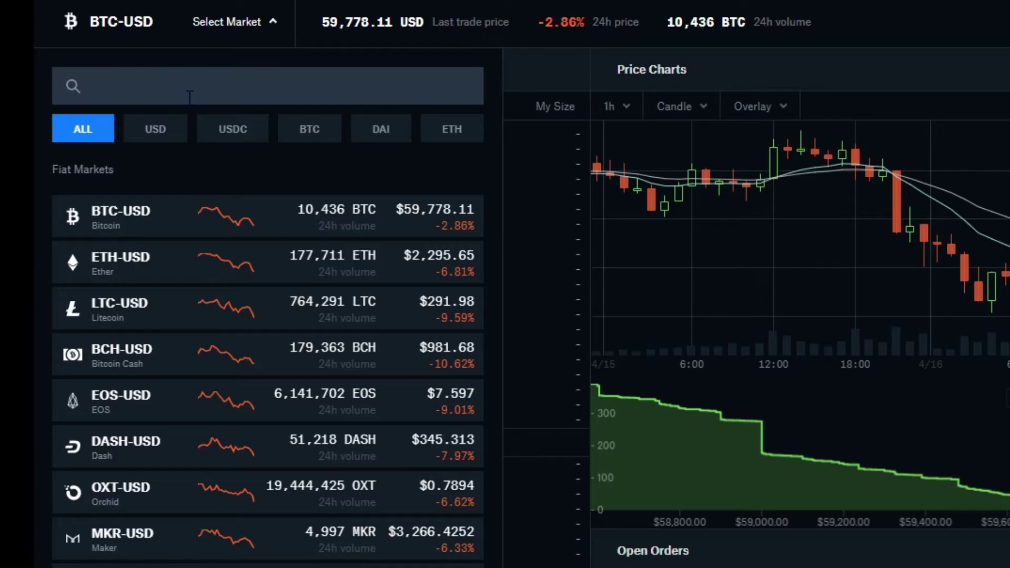
pyautogui.write('ltc')
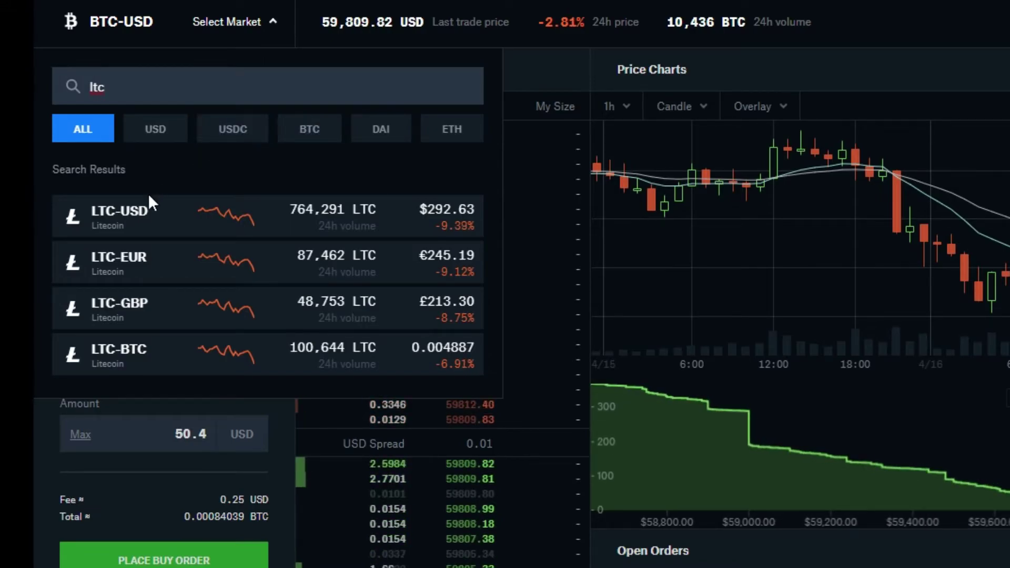
pyautogui.click(179, 222)
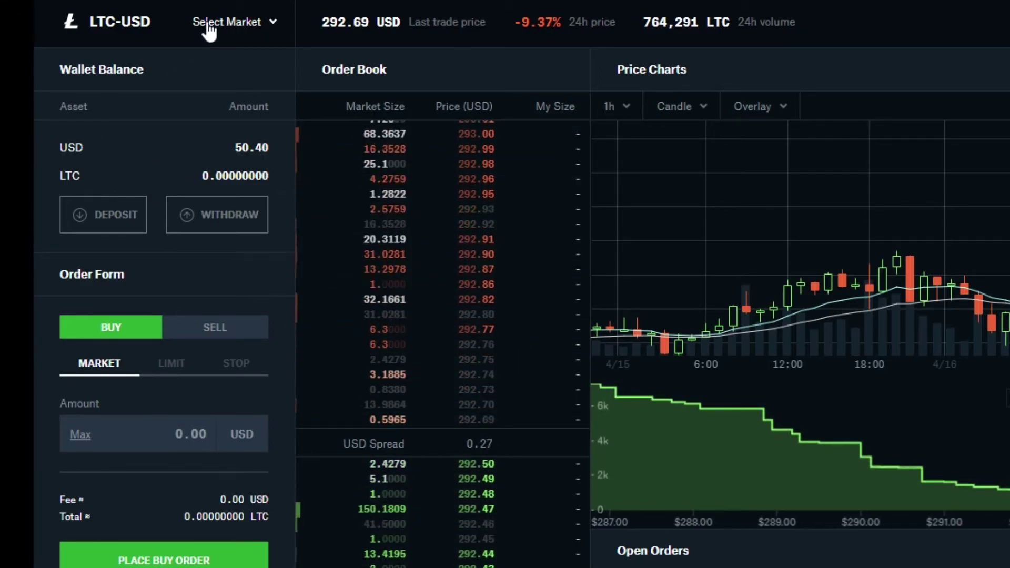
# Filter the market list to BTC pairs and open the LTC-BTC market
pyautogui.click(263, 21)
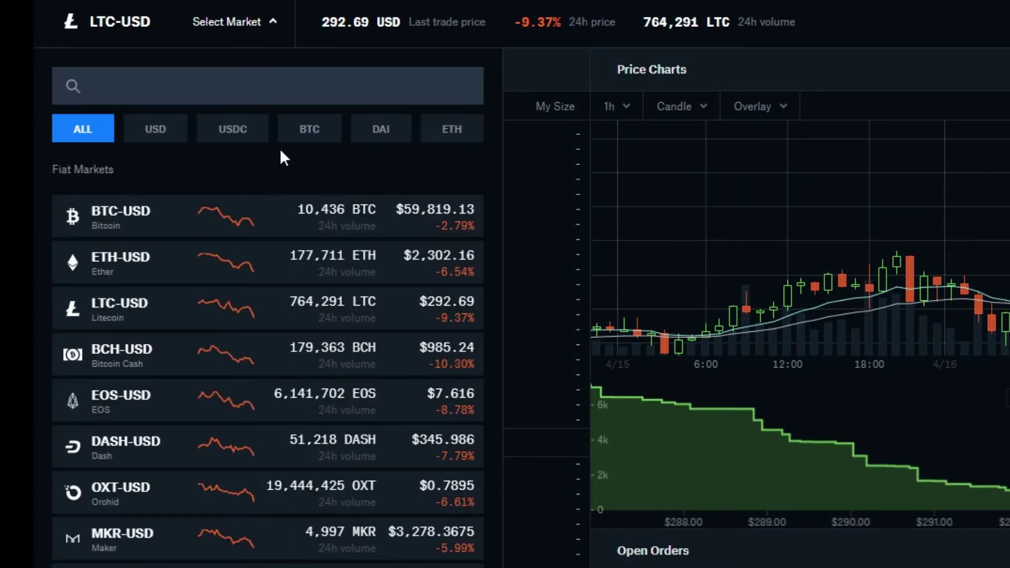
pyautogui.click(323, 135)
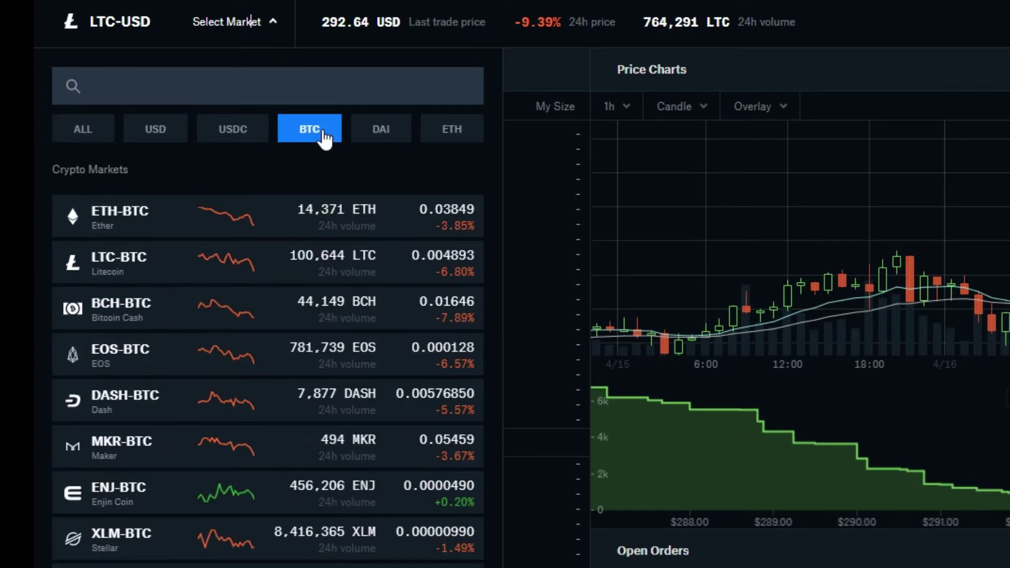
pyautogui.click(129, 269)
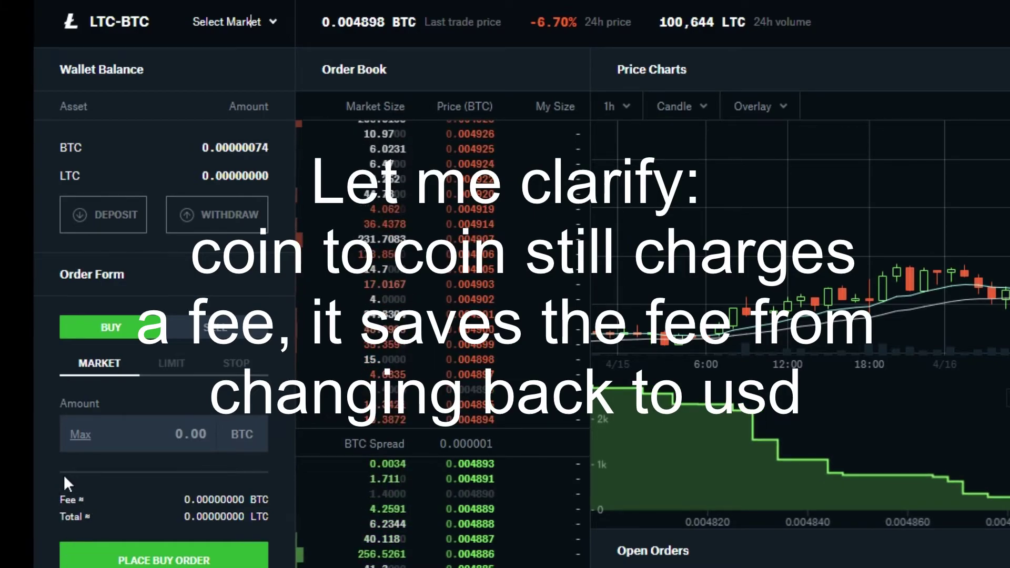
# Show all markets in the market list and look through the available trading pairs
pyautogui.click(213, 22)
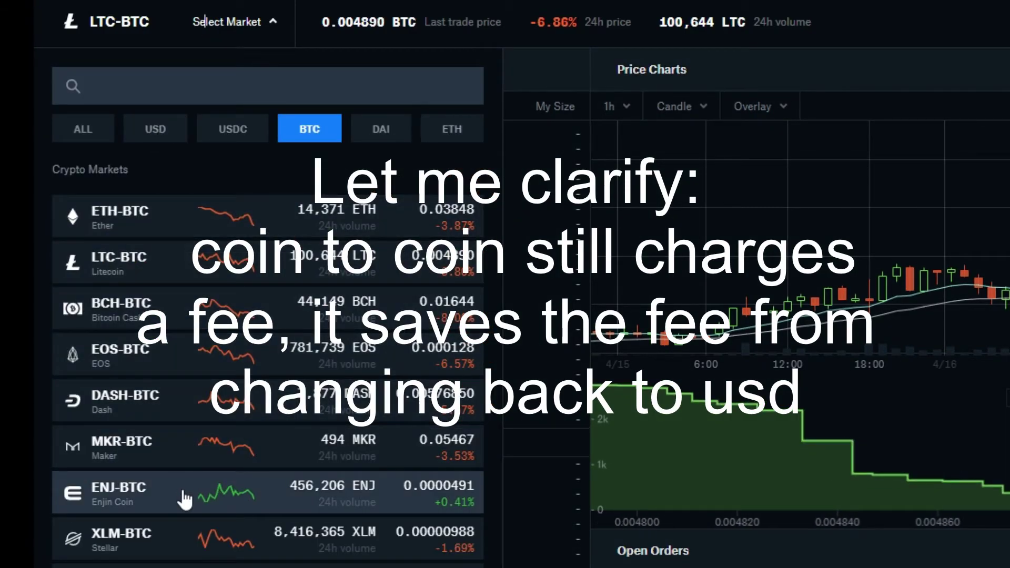
pyautogui.click(103, 135)
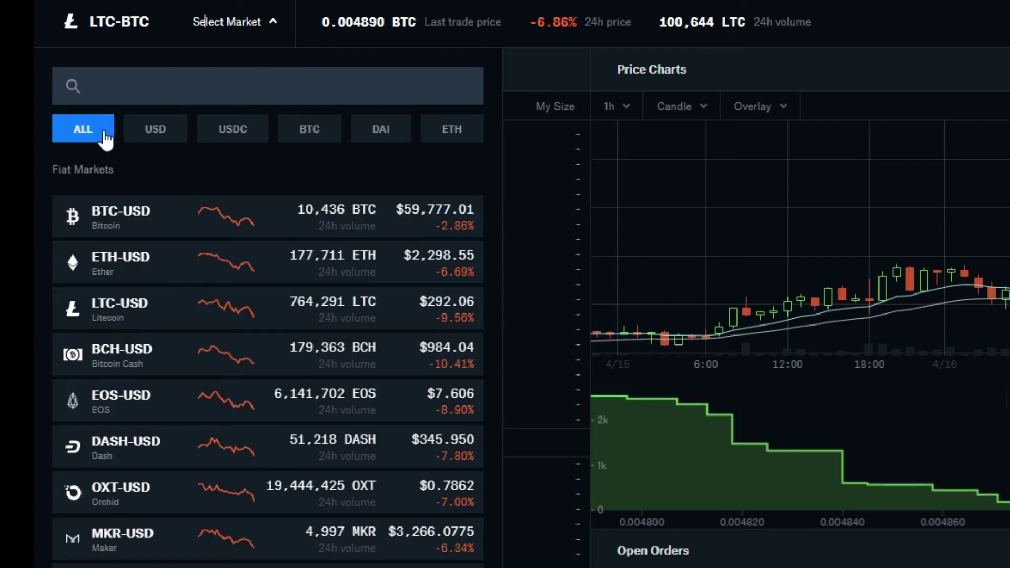
pyautogui.scroll(-10, 182, 349)
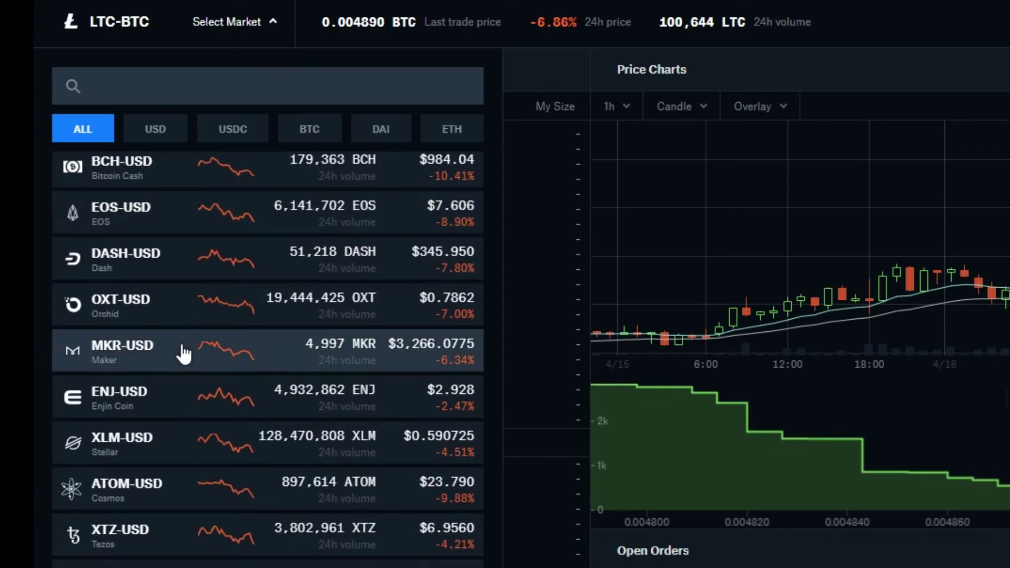
pyautogui.scroll(-5, 196, 350)
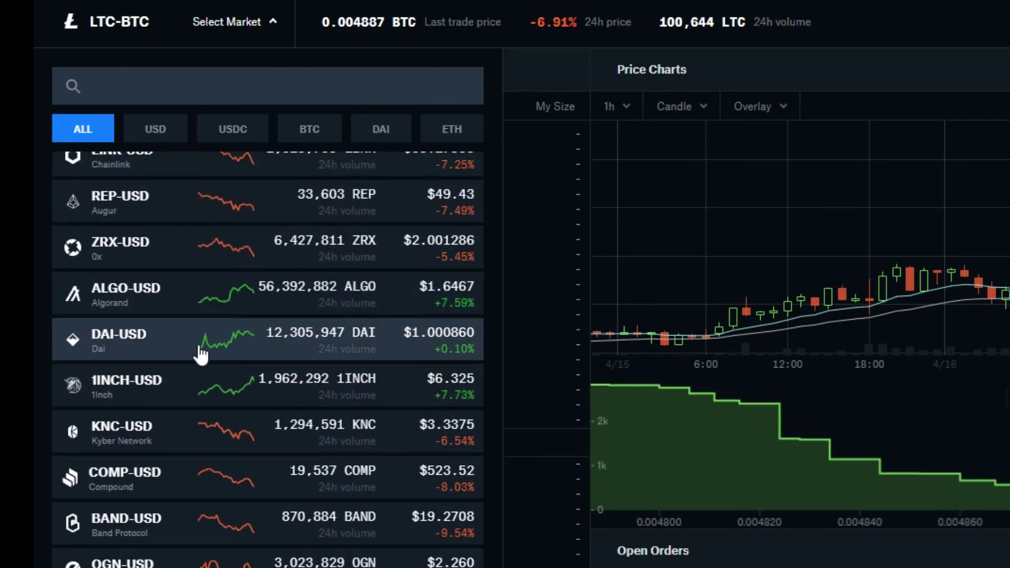
pyautogui.scroll(9, 199, 350)
pyautogui.scroll(6, 201, 356)
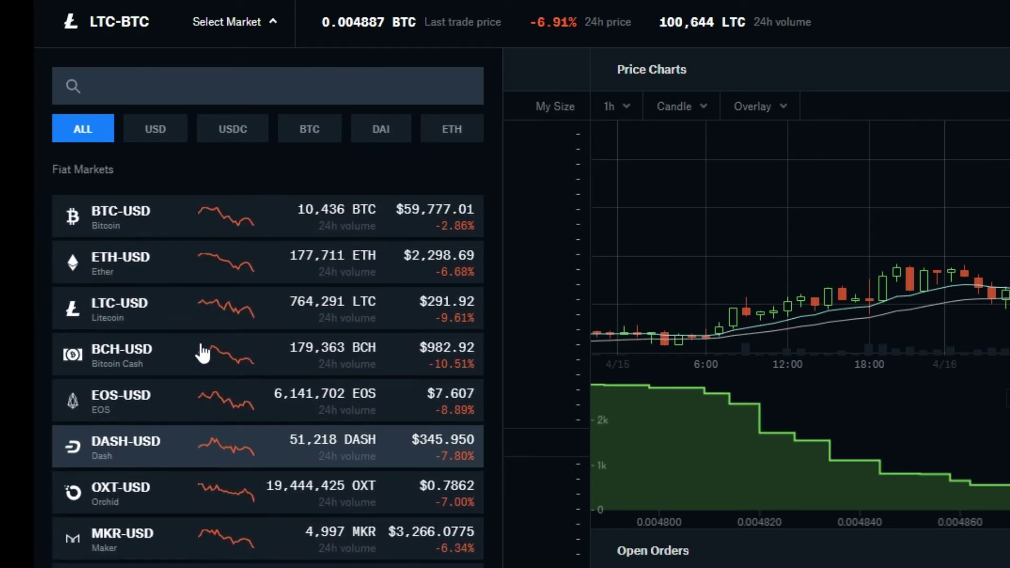